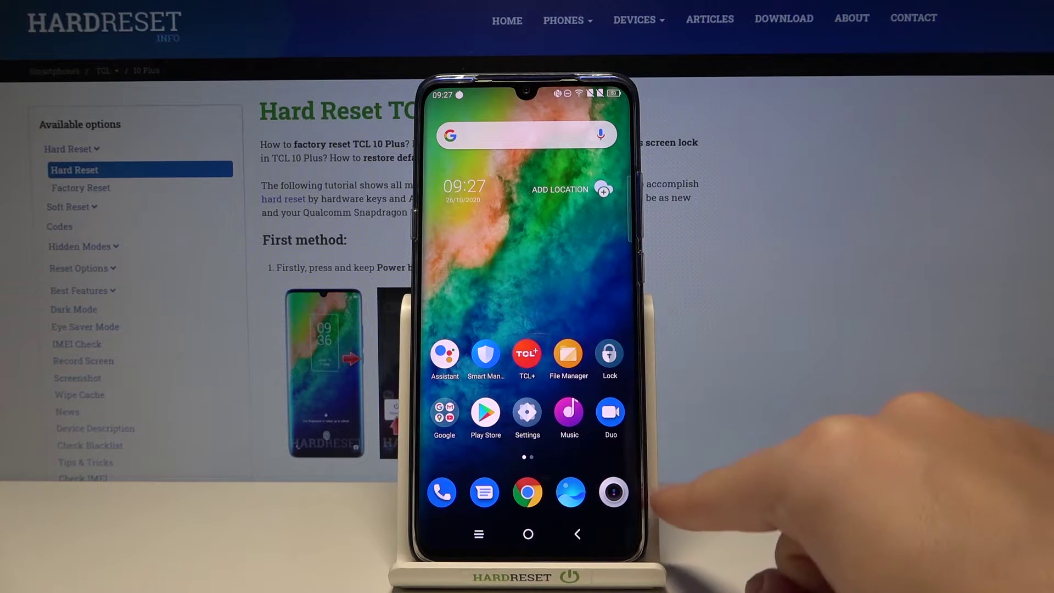
pyautogui.click(613, 491)
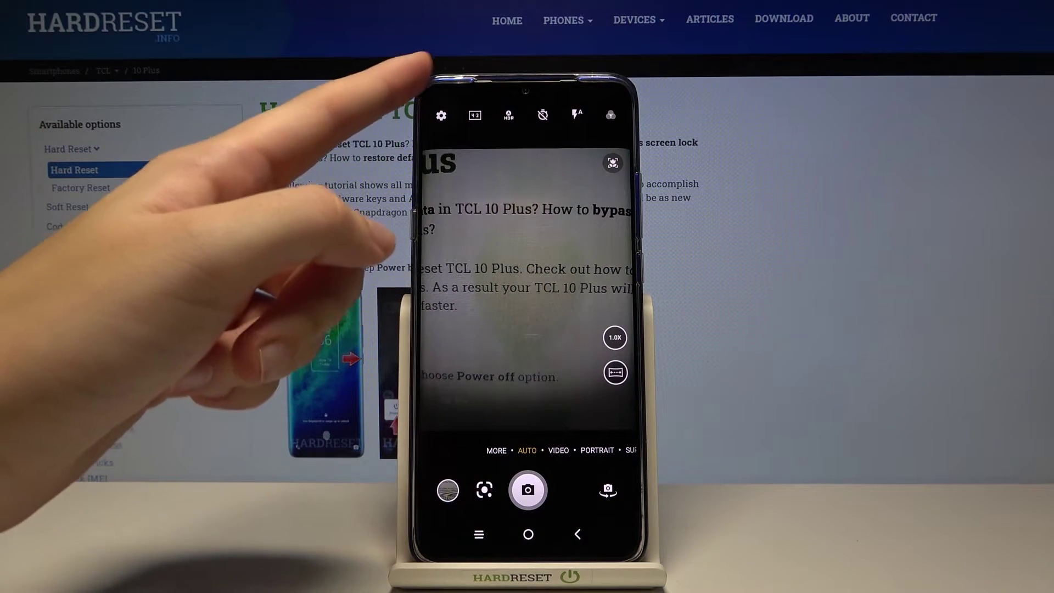
# Open TCL Camera's settings from the gear icon at the top left.
pyautogui.click(442, 115)
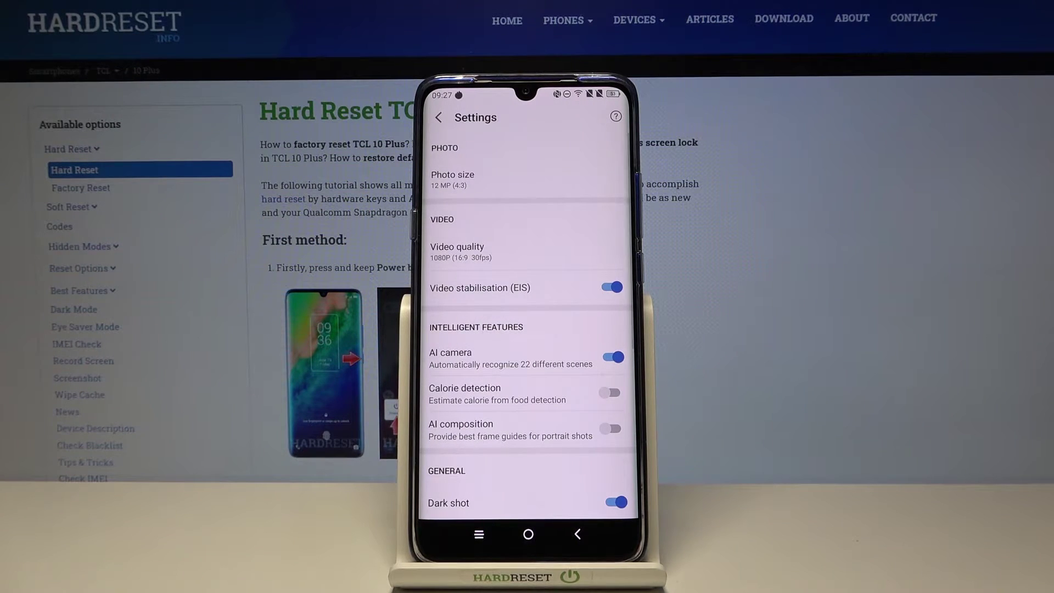
pyautogui.scroll(-5, 528, 330)
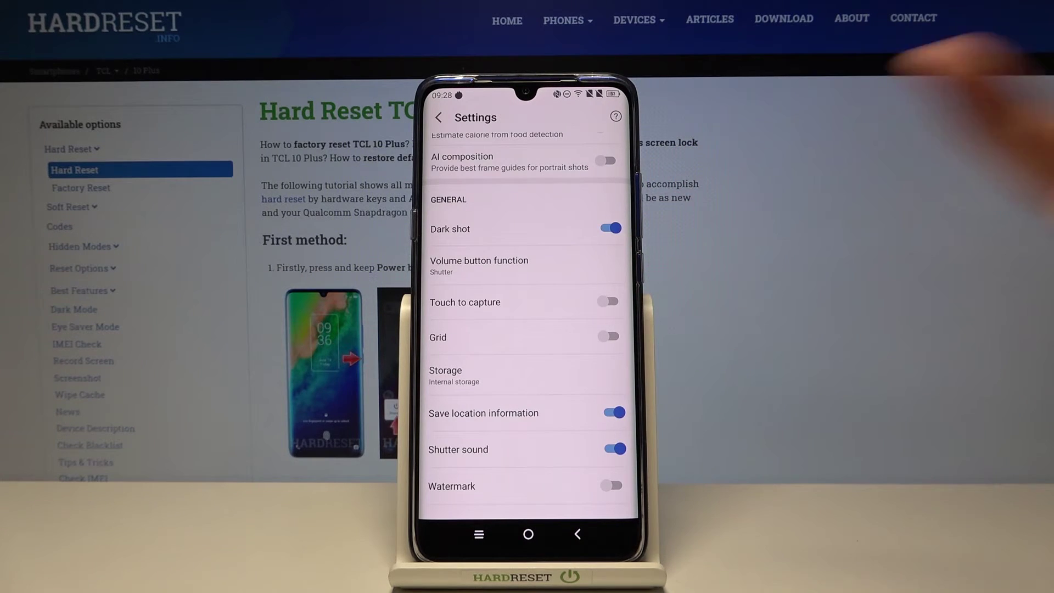
# Change the Volume button function option from Shutter to Zoom.
pyautogui.click(479, 265)
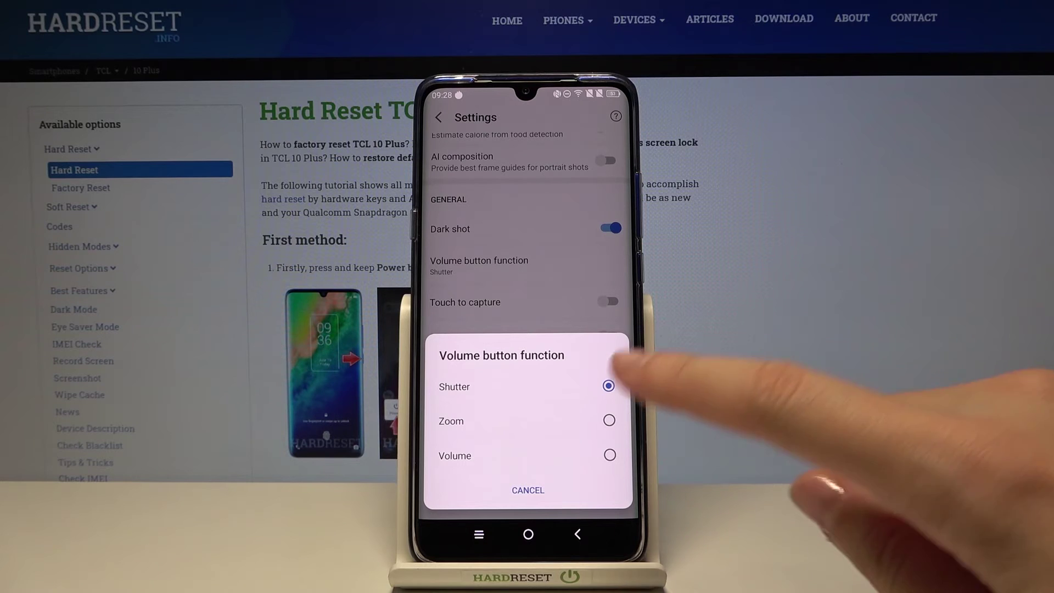
pyautogui.click(609, 420)
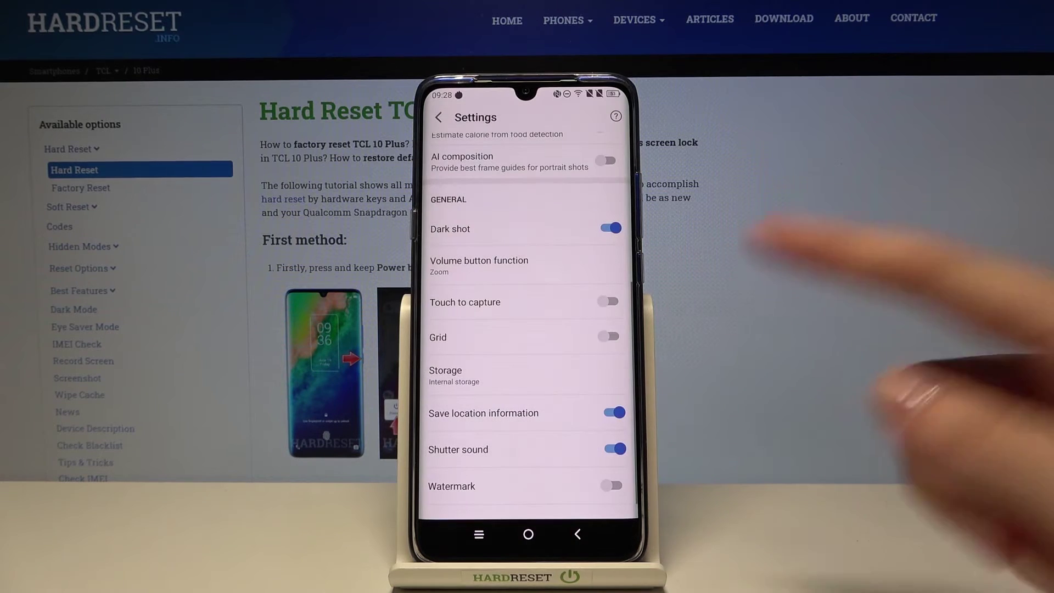
# Return to the viewfinder, zoom in to 3.5X with Volume Up, then back to 1.5X with Volume Down.
pyautogui.click(577, 533)
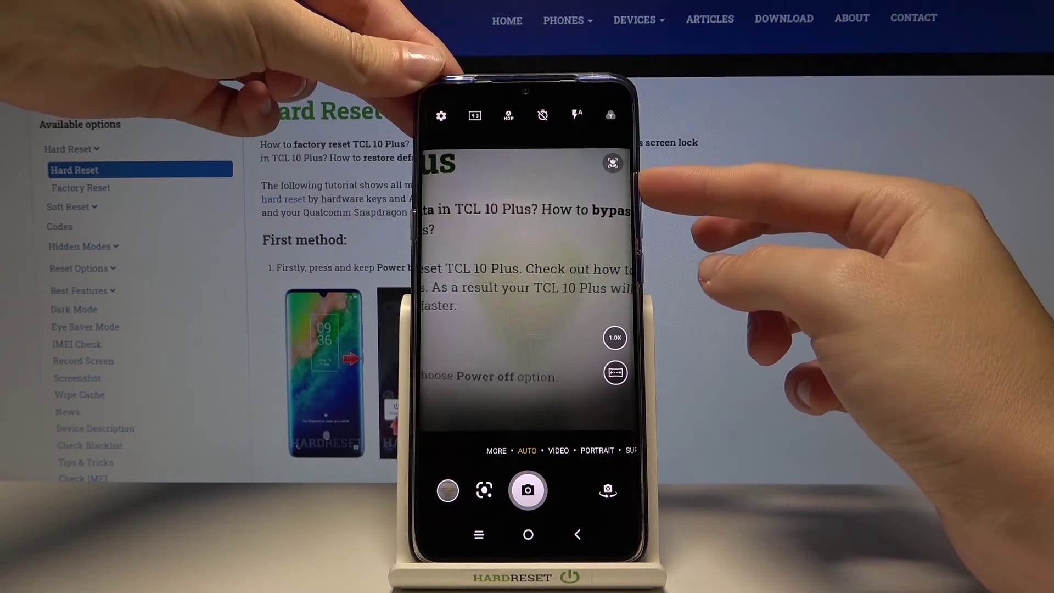
pyautogui.press('XF86AudioRaiseVolume')
pyautogui.press('XF86AudioRaiseVolume')
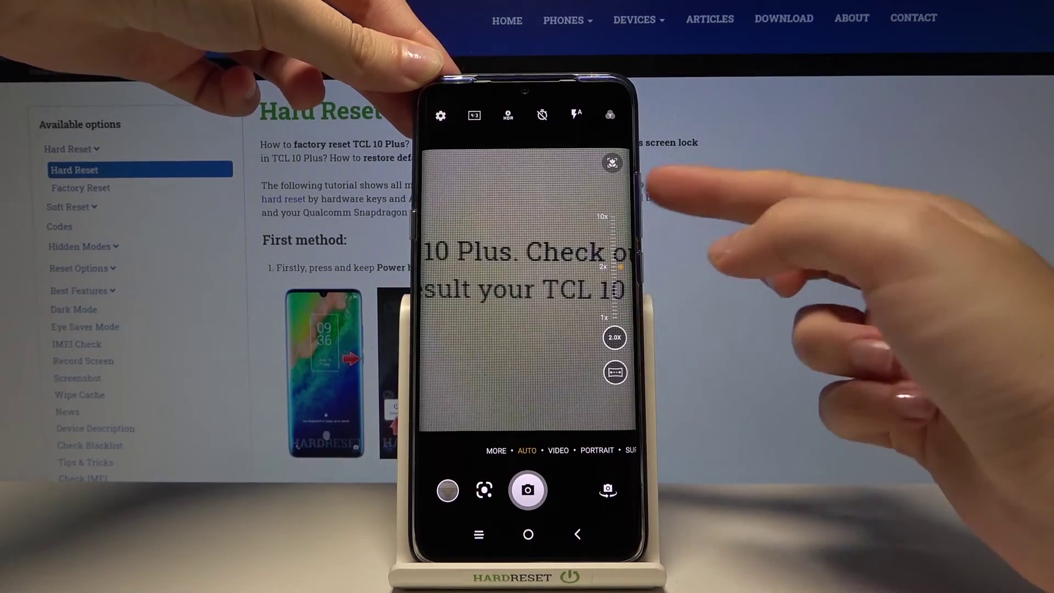
pyautogui.press('XF86AudioRaiseVolume')
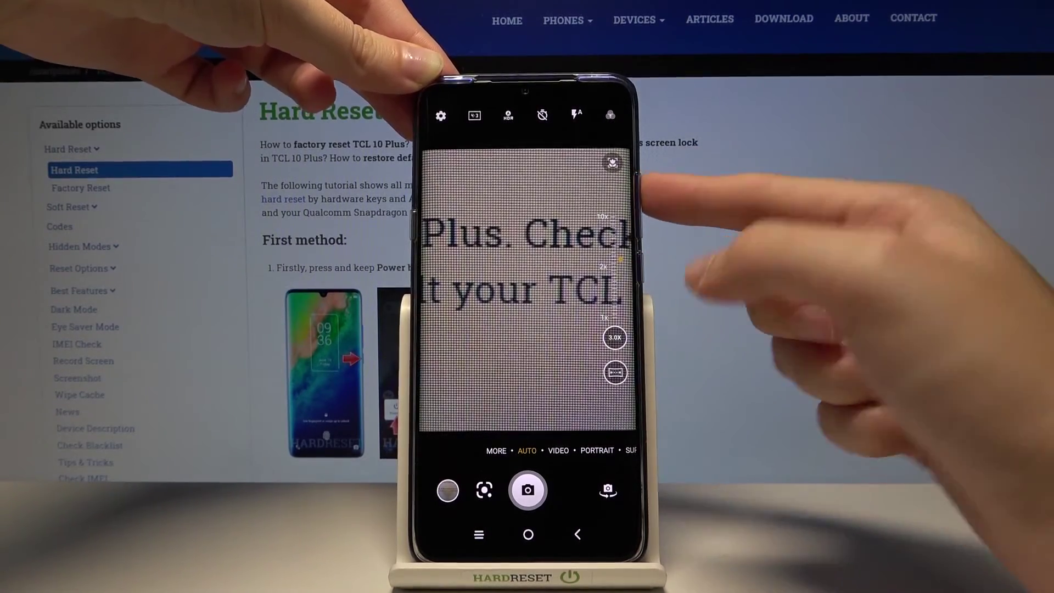
pyautogui.press('XF86AudioRaiseVolume')
pyautogui.press('XF86AudioLowerVolume')
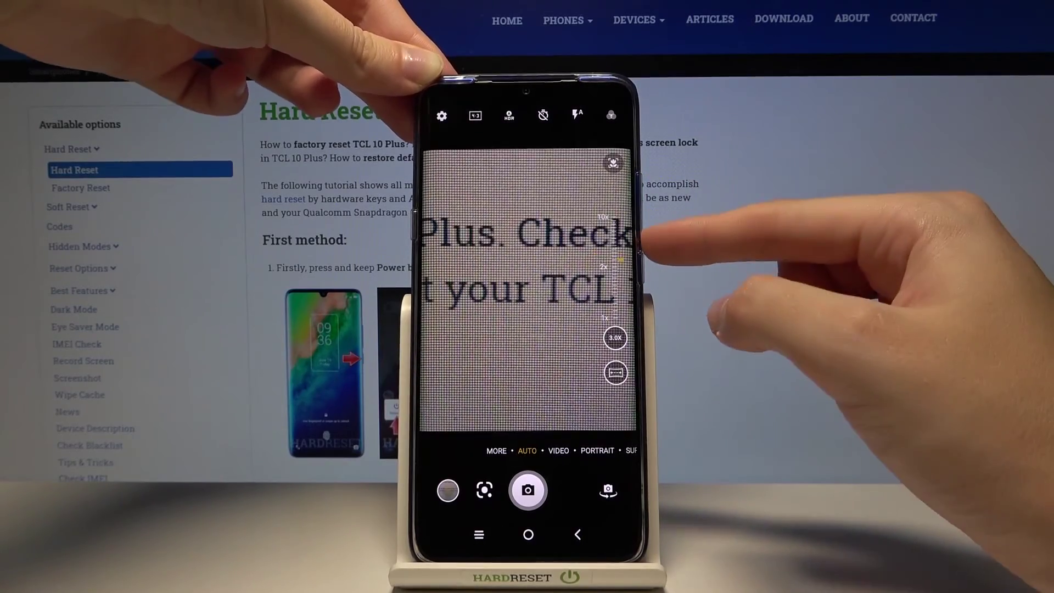
pyautogui.press('XF86AudioLowerVolume')
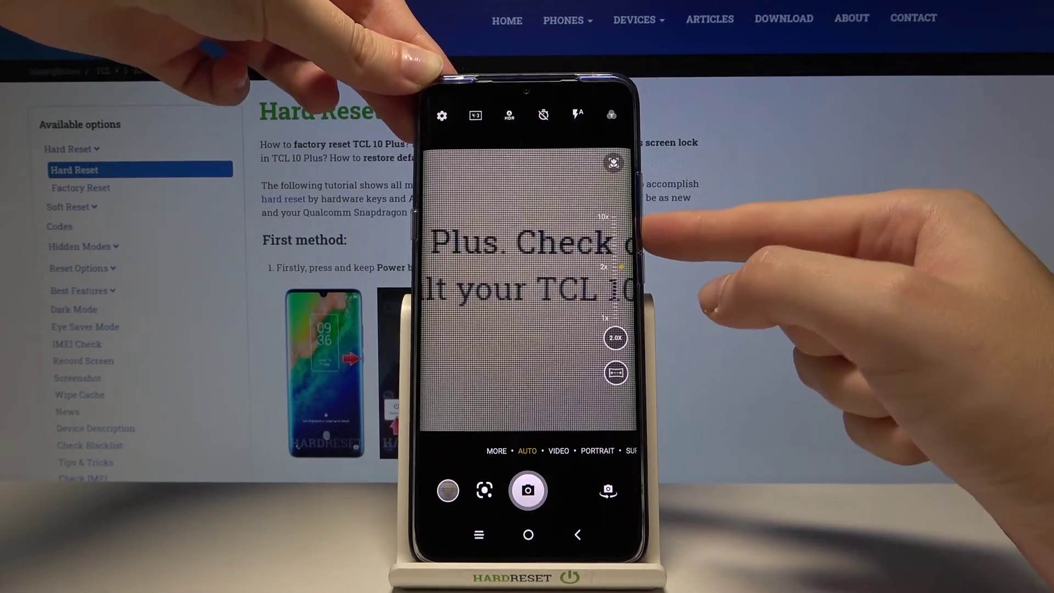
pyautogui.press('XF86AudioLowerVolume')
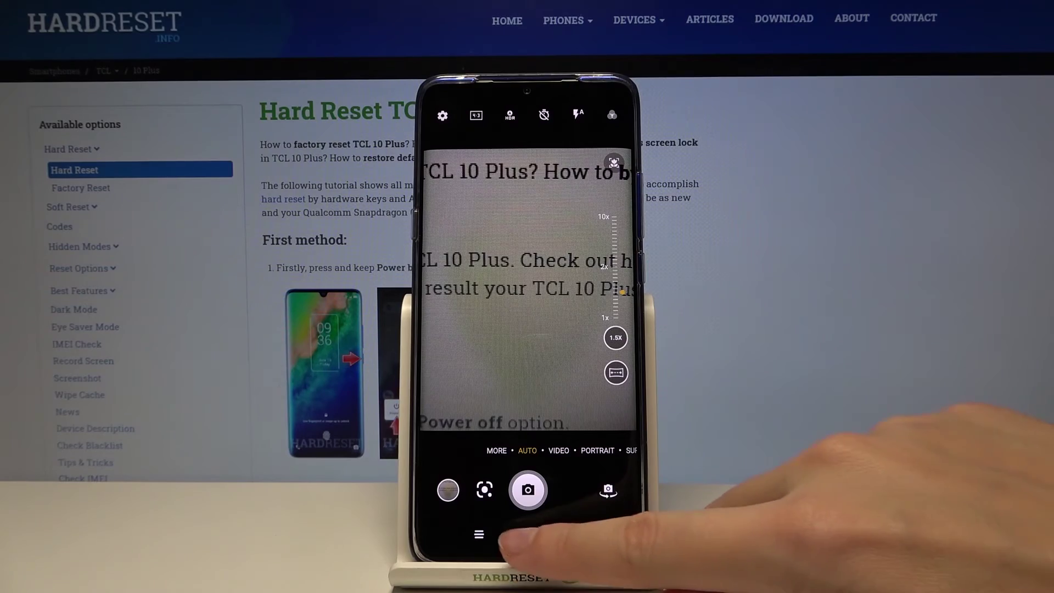